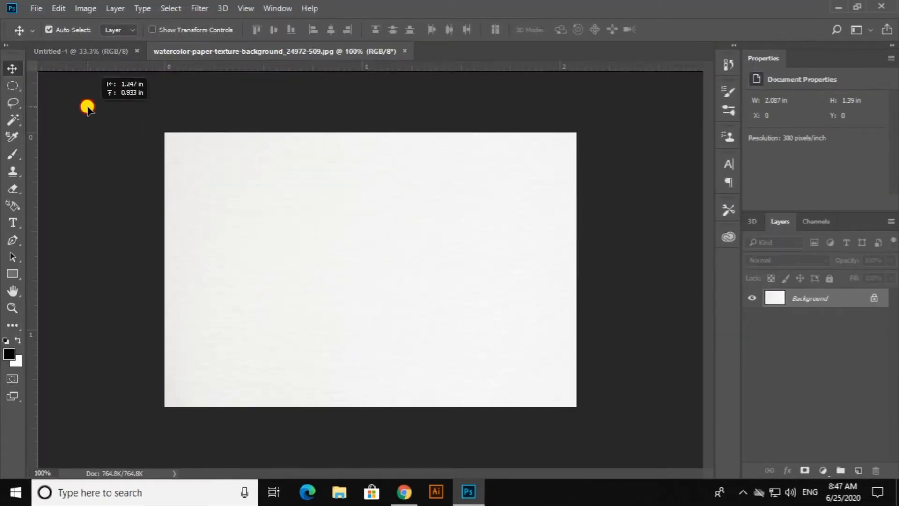
# Step: Bring the watercolor paper texture into the Untitled-1 document and stretch it to cover the whole canvas
pyautogui.moveTo(87, 107); pyautogui.dragTo(275, 235)
pyautogui.hotkey('ctrl', 't')
pyautogui.moveTo(342, 278); pyautogui.dragTo(603, 412)
pyautogui.moveTo(488, 365); pyautogui.dragTo(423, 291)
pyautogui.moveTo(525, 364); pyautogui.dragTo(598, 416)
pyautogui.moveTo(374, 414); pyautogui.dragTo(375, 434)
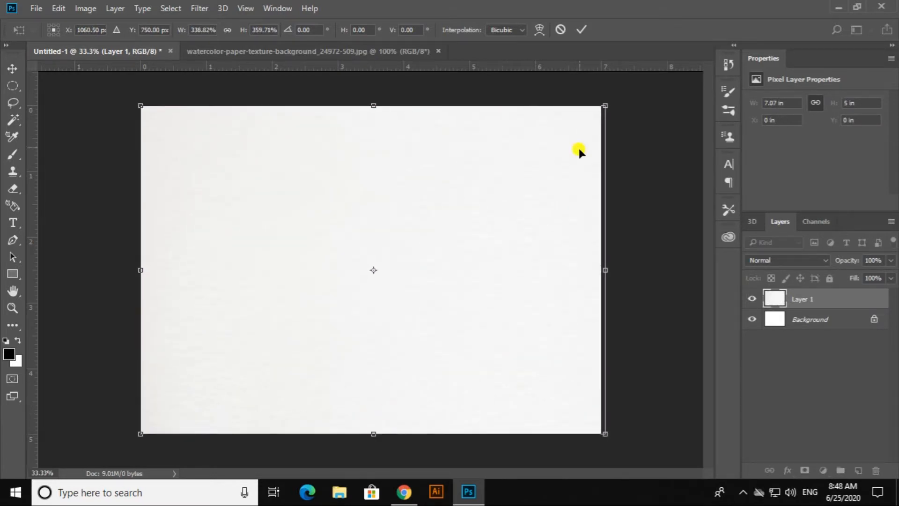
pyautogui.click(581, 30)
pyautogui.hotkey('ctrl', '0')
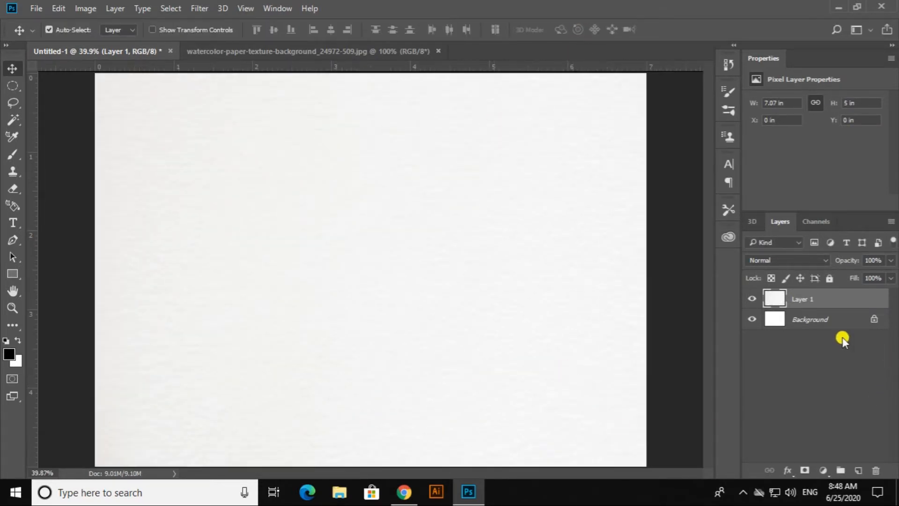
# Step: Open the portrait photo 852.jpg from the travel-concept folder in Downloads
pyautogui.hotkey('ctrl', 'o')
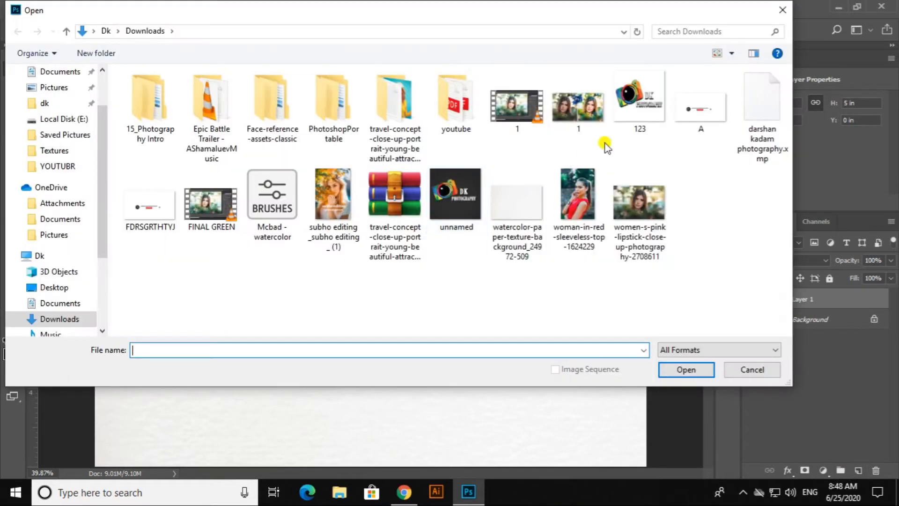
pyautogui.doubleClick(394, 117)
pyautogui.click(328, 91)
pyautogui.click(680, 370)
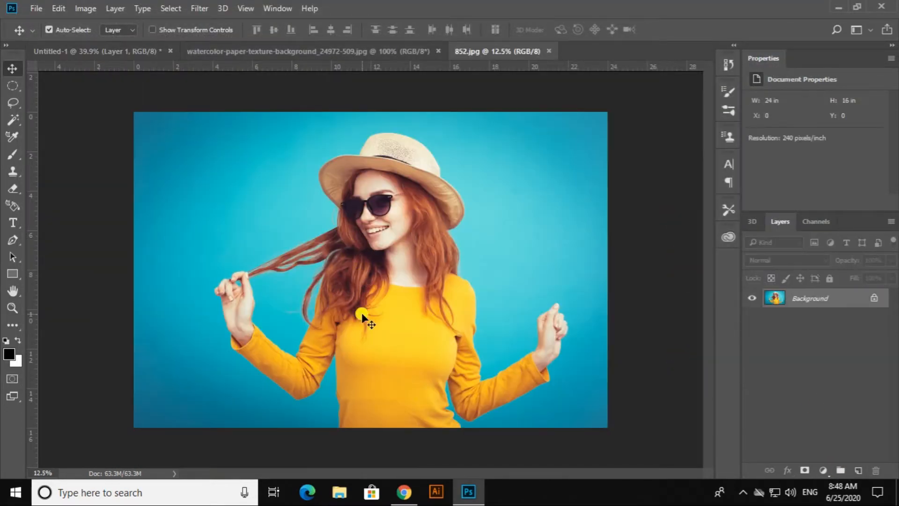
pyautogui.moveTo(362, 313); pyautogui.dragTo(332, 255)
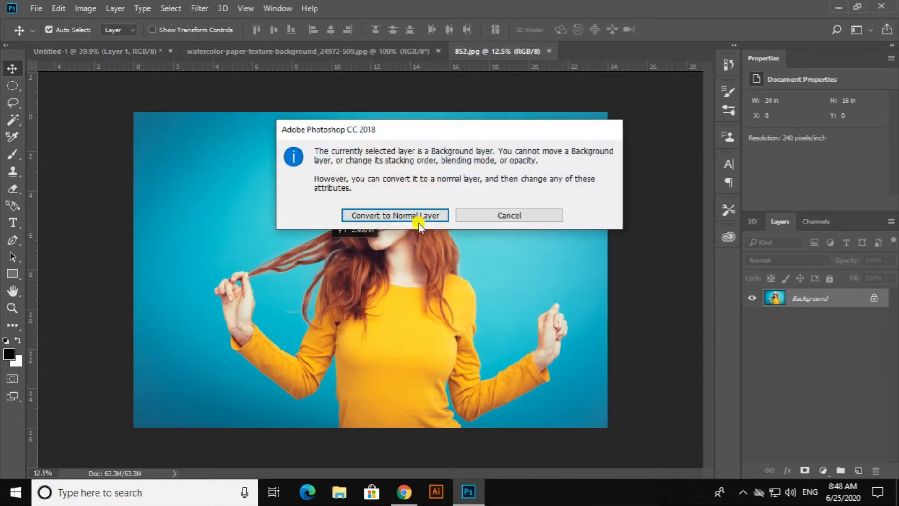
pyautogui.click(417, 219)
pyautogui.moveTo(399, 220); pyautogui.dragTo(416, 275)
pyautogui.hotkey('ctrl', 'z')
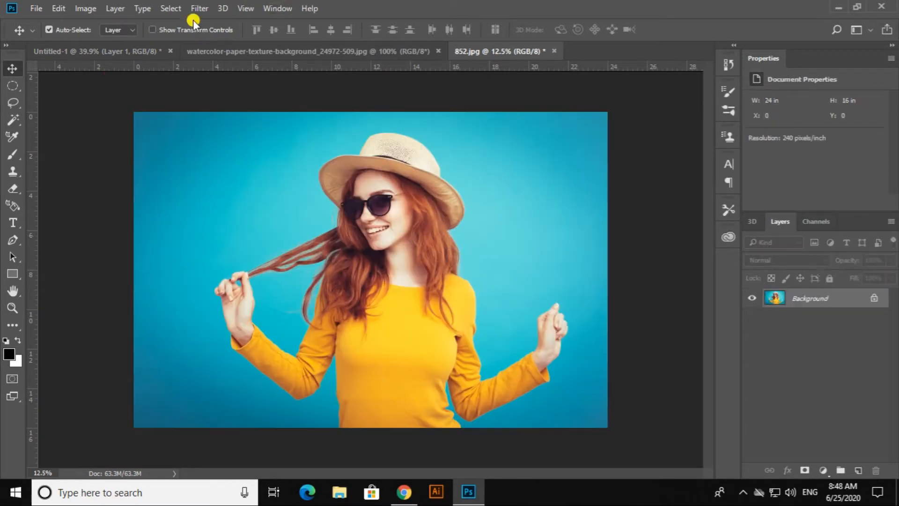
pyautogui.click(199, 9)
pyautogui.click(264, 83)
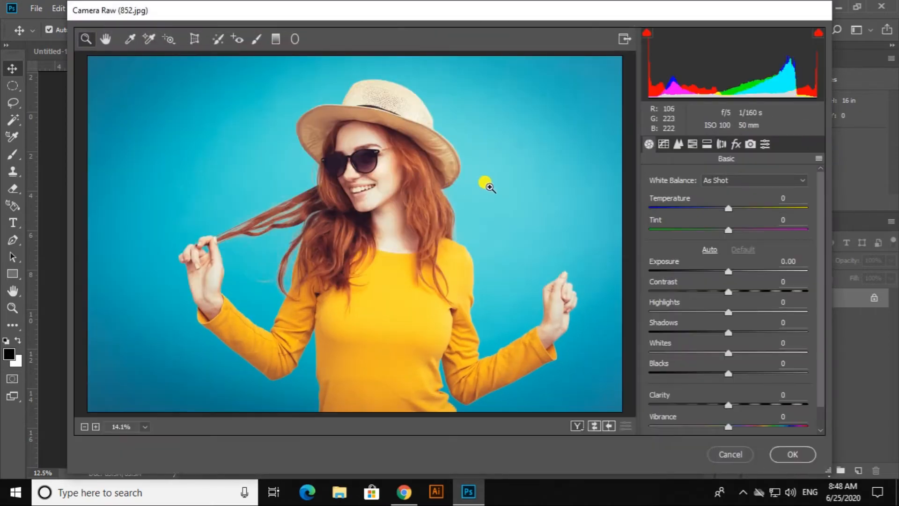
pyautogui.click(742, 456)
# Step: Open the Filter Gallery for the portrait photo and choose the Artistic effect Dry Brush
pyautogui.click(206, 8)
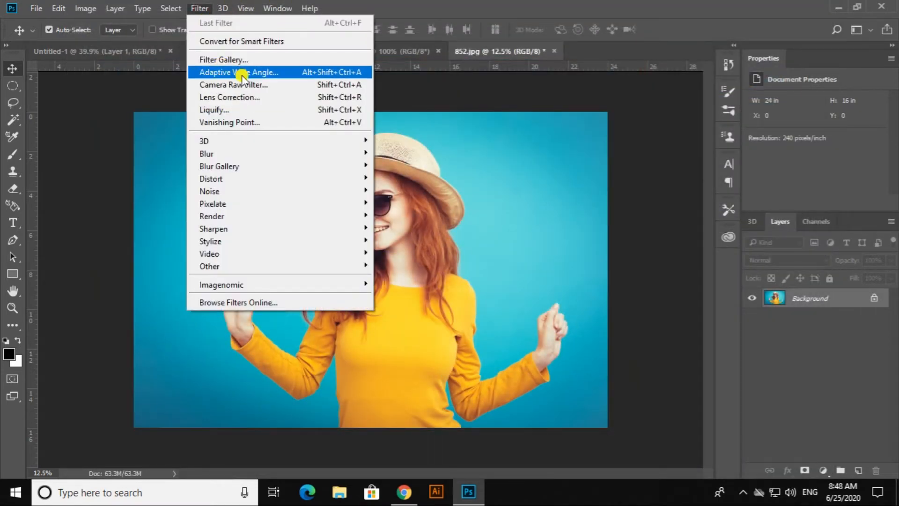
pyautogui.click(232, 60)
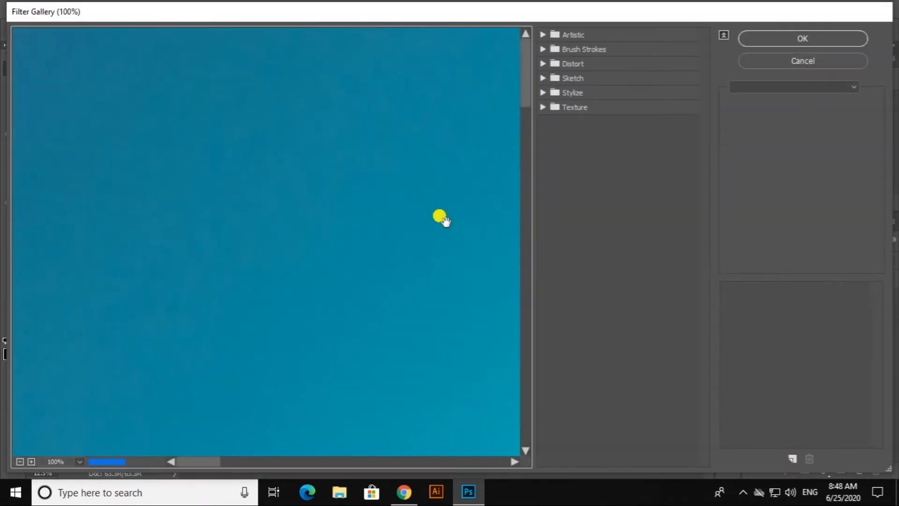
pyautogui.click(18, 461)
pyautogui.click(19, 461)
pyautogui.click(18, 461)
pyautogui.click(19, 462)
pyautogui.click(19, 462)
pyautogui.click(19, 461)
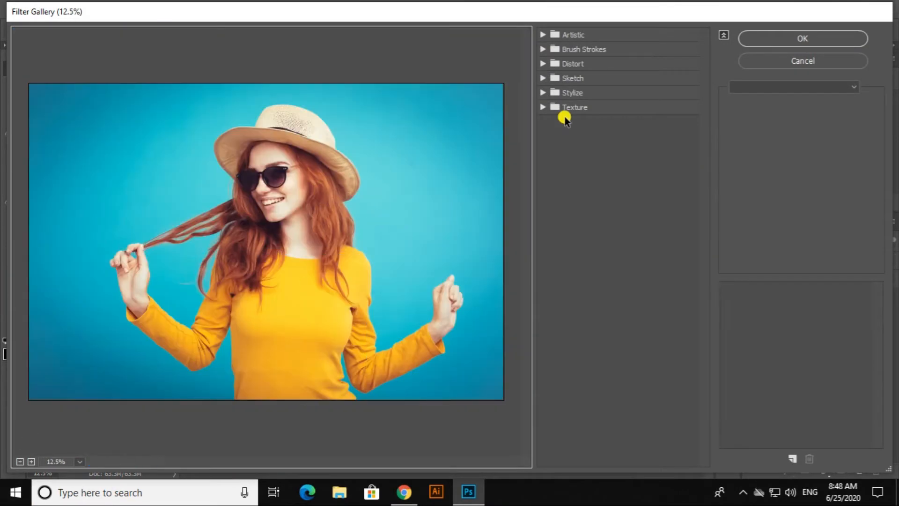
pyautogui.click(571, 36)
pyautogui.click(628, 71)
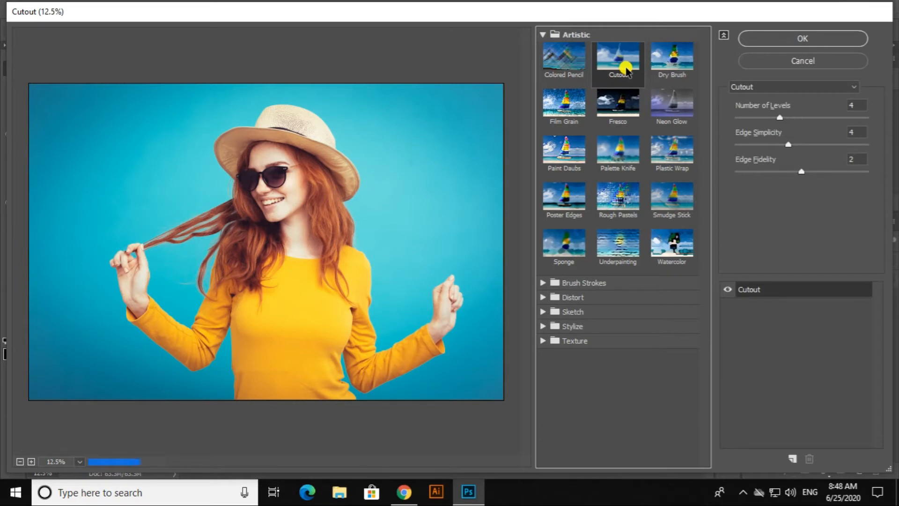
pyautogui.click(665, 66)
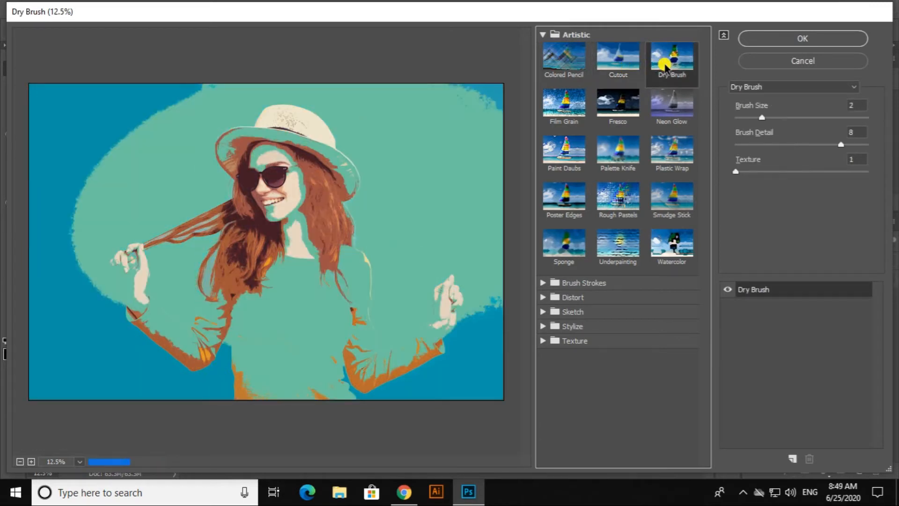
# Step: Set Dry Brush to brush size 9, brush detail 5 and texture 2, and apply it to the photo
pyautogui.moveTo(761, 118); pyautogui.dragTo(856, 118)
pyautogui.click(325, 267)
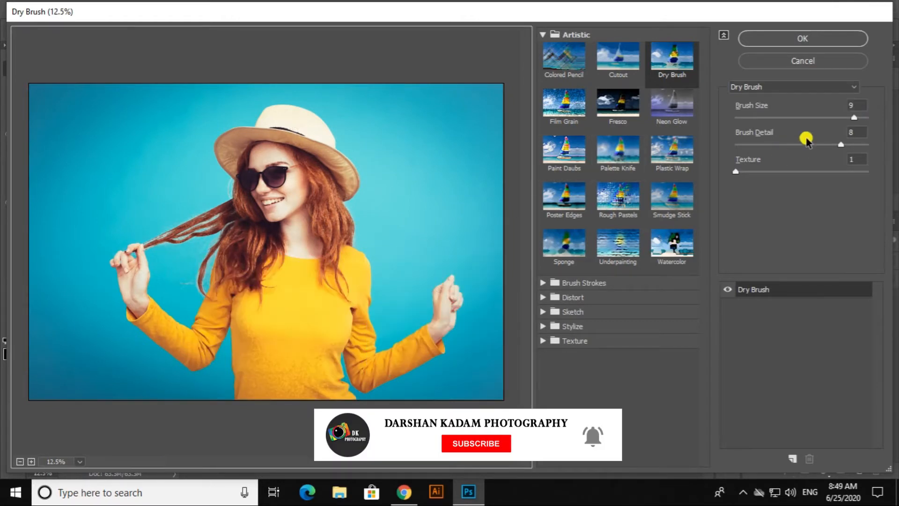
pyautogui.click(760, 174)
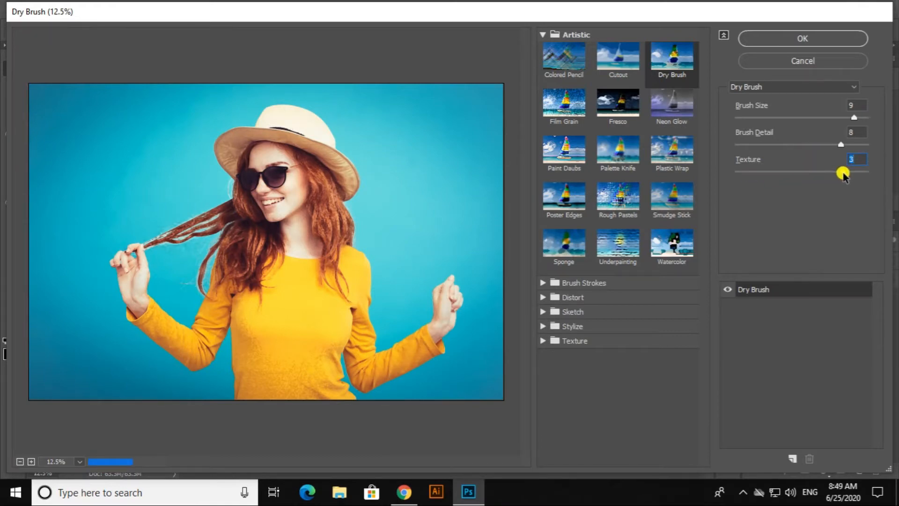
pyautogui.click(25, 463)
pyautogui.click(809, 174)
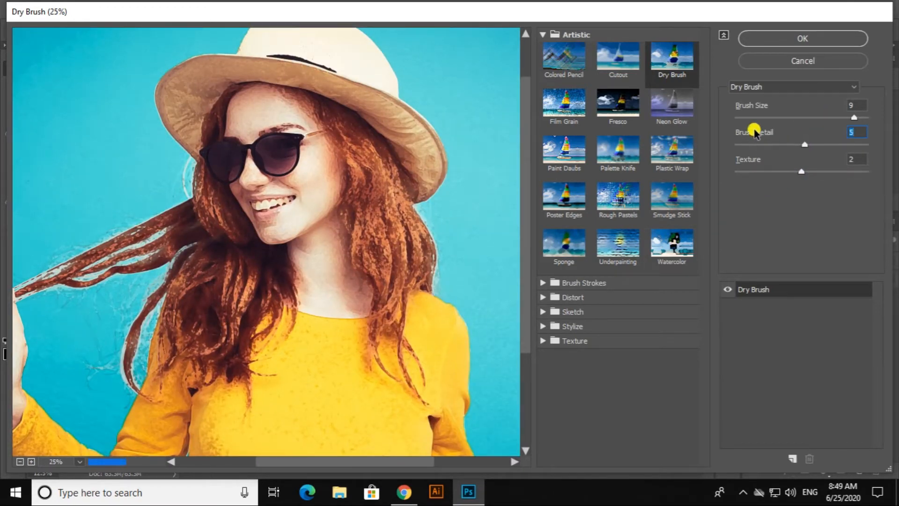
pyautogui.click(804, 34)
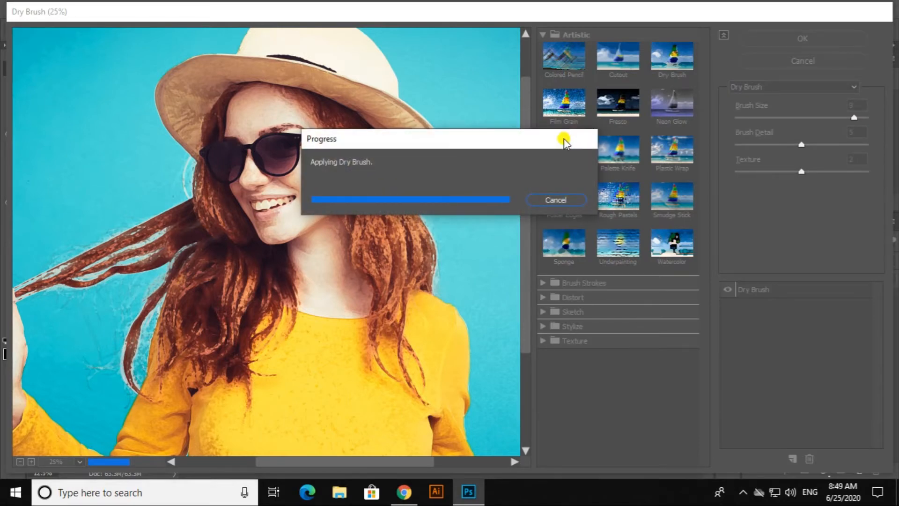
# Step: Copy the entire filtered photo and paste it into the Untitled-1 document above the paper texture
pyautogui.hotkey('ctrl', 'a')
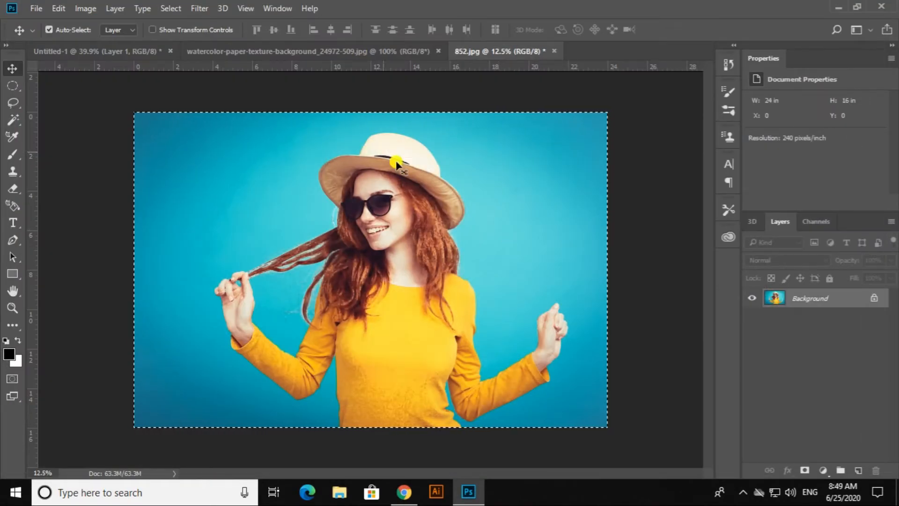
pyautogui.hotkey('ctrl', 'Tab')
pyautogui.hotkey('ctrl', 'v')
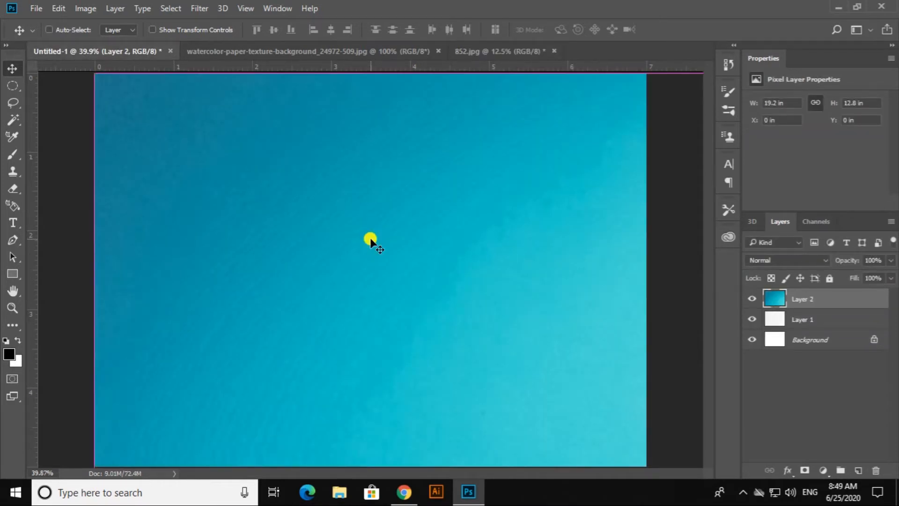
# Step: Scale the pasted photo layer down to about 6.54 by 4.36 in so it fits within the canvas
pyautogui.hotkey('ctrl', 't')
pyautogui.hotkey('ctrl', '0')
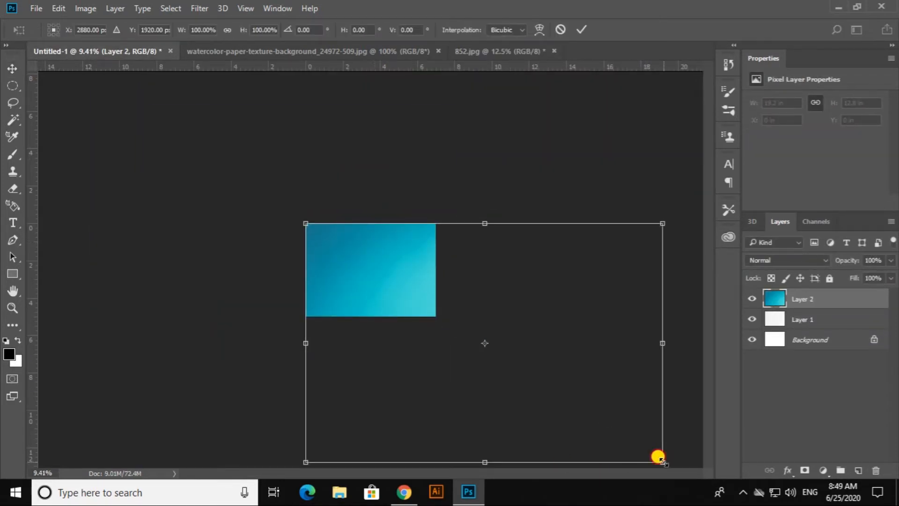
pyautogui.moveTo(662, 461); pyautogui.dragTo(428, 297)
pyautogui.click(582, 29)
pyautogui.hotkey('ctrl', '0')
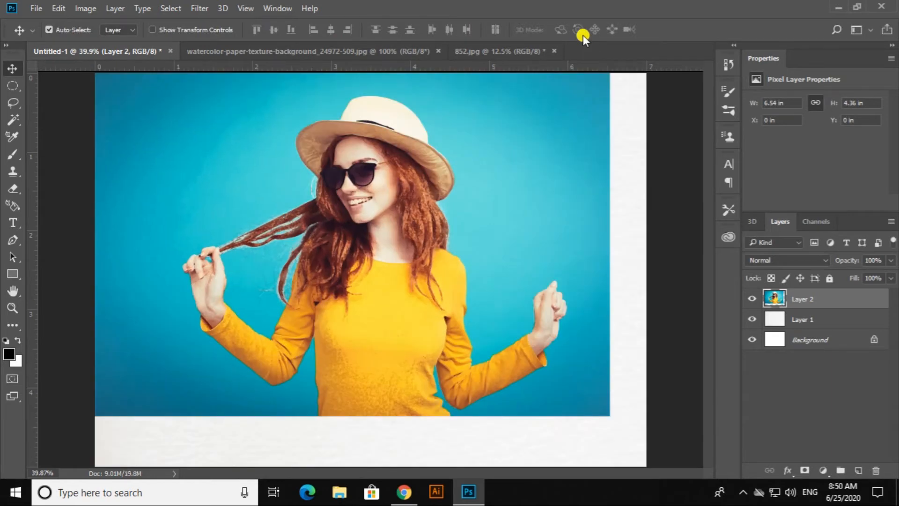
# Step: Enlarge the photo layer to about 7.37 by 4.92 in and place it low, leaving a paper strip above
pyautogui.hotkey('ctrl', 't')
pyautogui.moveTo(479, 228); pyautogui.dragTo(500, 253)
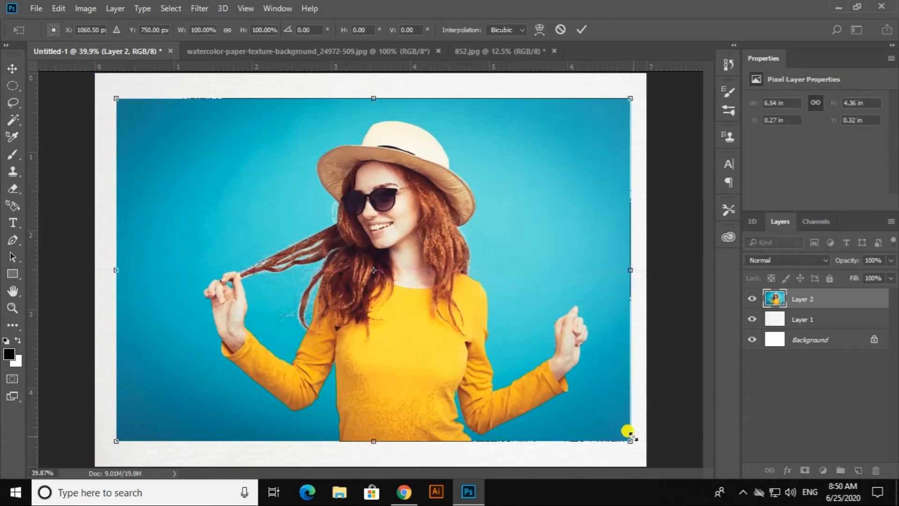
pyautogui.moveTo(631, 441); pyautogui.dragTo(672, 495)
pyautogui.moveTo(597, 384); pyautogui.dragTo(559, 382)
pyautogui.moveTo(652, 95); pyautogui.dragTo(652, 118)
pyautogui.moveTo(564, 195); pyautogui.dragTo(577, 160)
pyautogui.moveTo(666, 87); pyautogui.dragTo(640, 105)
pyautogui.moveTo(551, 156); pyautogui.dragTo(562, 157)
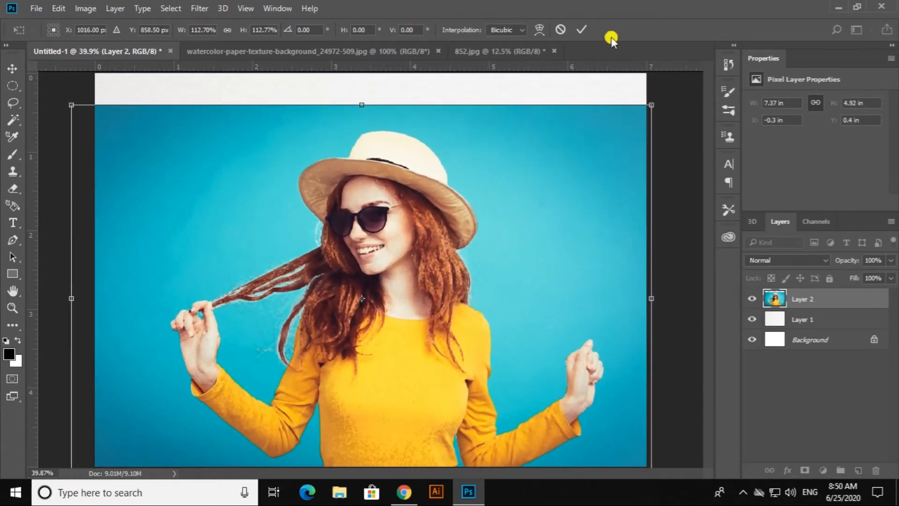
pyautogui.click(586, 31)
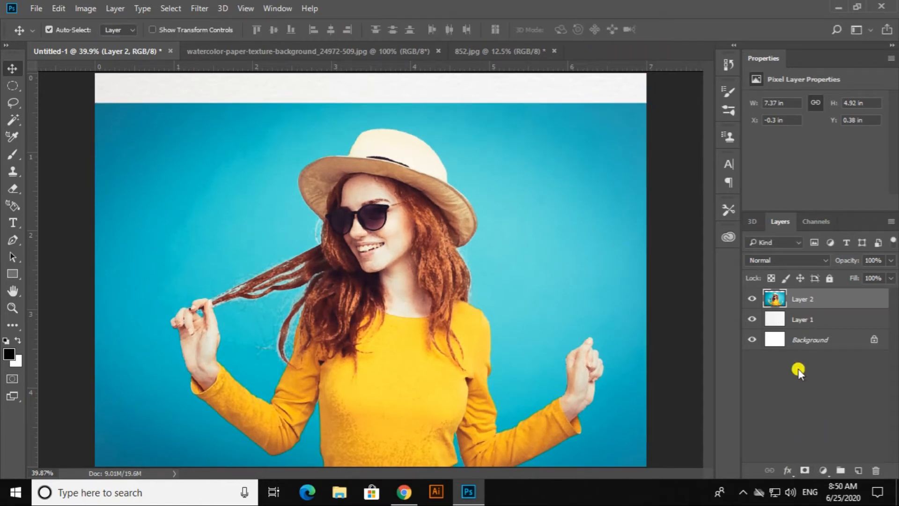
# Step: Add a layer mask to Layer 2 and fill it with black to hide the photo
pyautogui.click(803, 471)
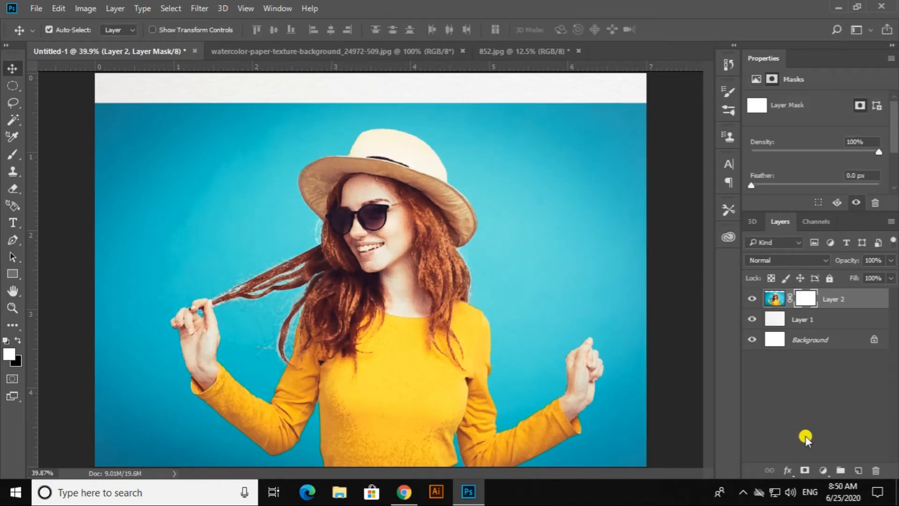
pyautogui.click(18, 339)
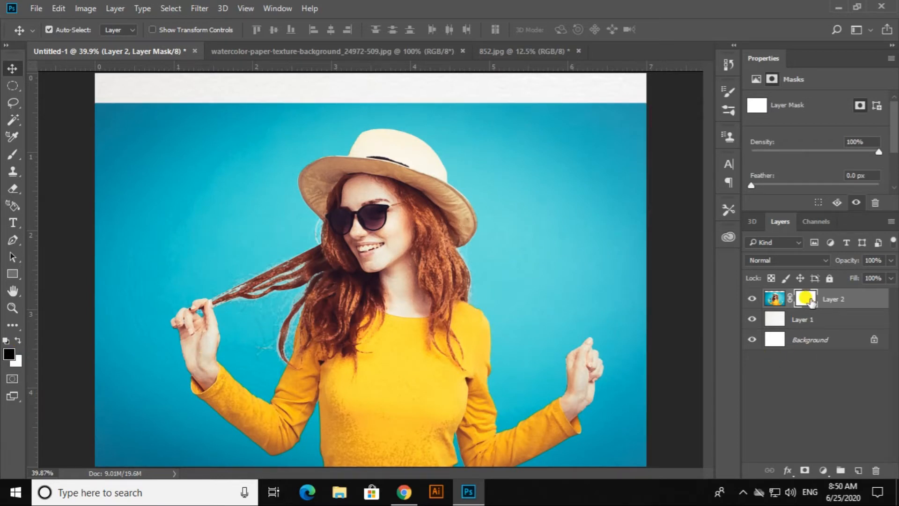
pyautogui.click(18, 340)
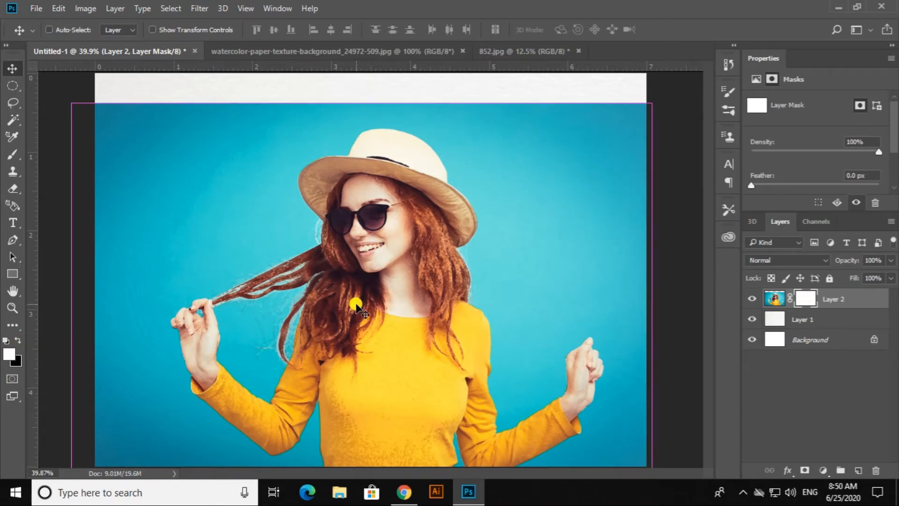
pyautogui.hotkey('ctrl', 'BackSpace')
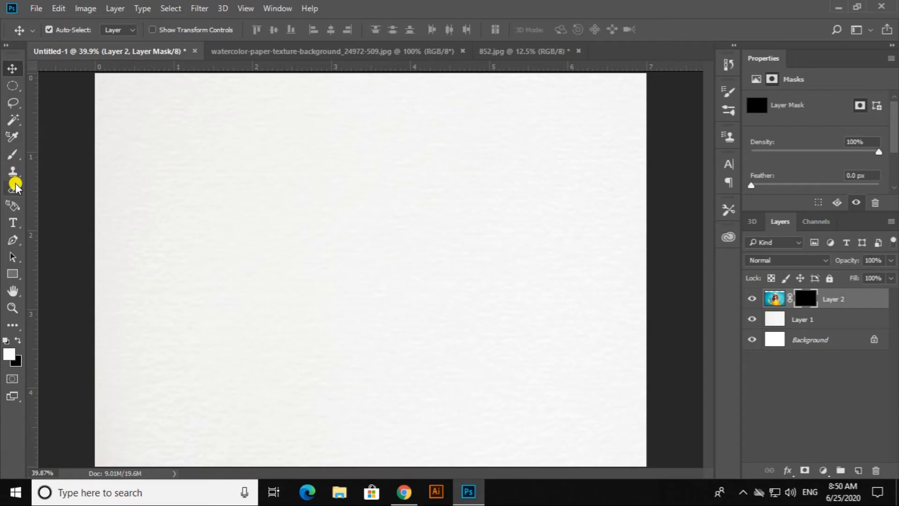
# Step: Activate the Brush tool and import the Mcbad - watercolor brush set from Downloads
pyautogui.click(16, 157)
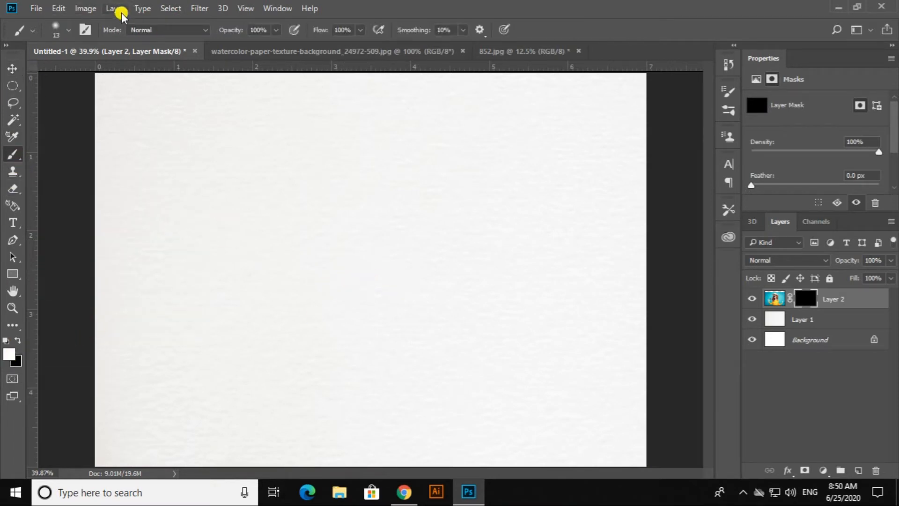
pyautogui.click(68, 31)
pyautogui.click(178, 58)
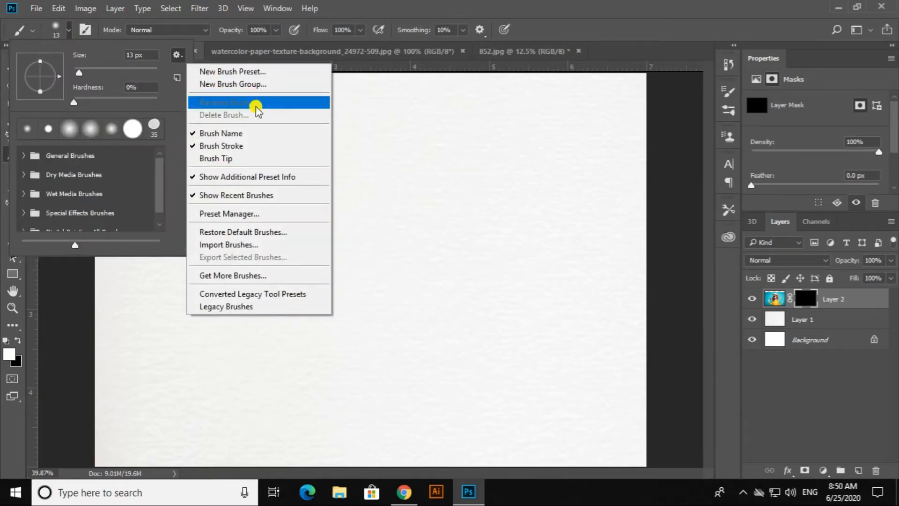
pyautogui.click(249, 242)
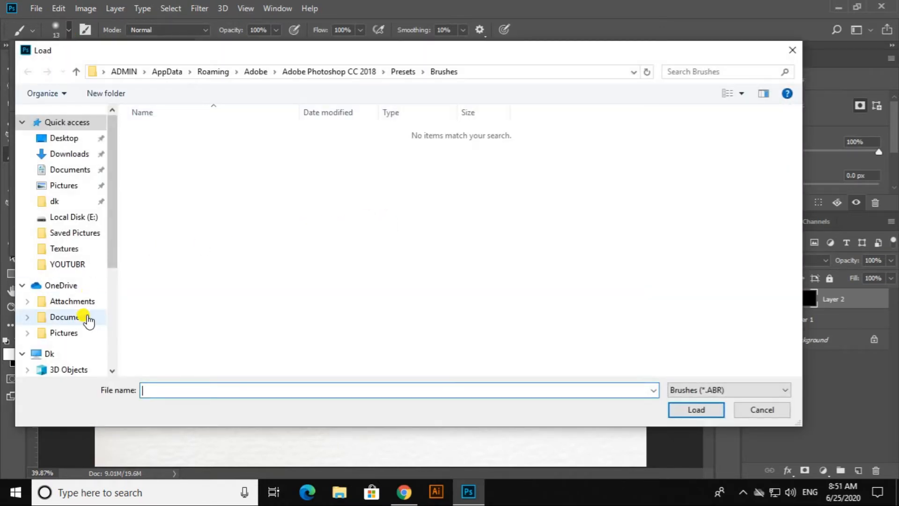
pyautogui.scroll(-2, 82, 336)
pyautogui.click(75, 360)
pyautogui.click(528, 155)
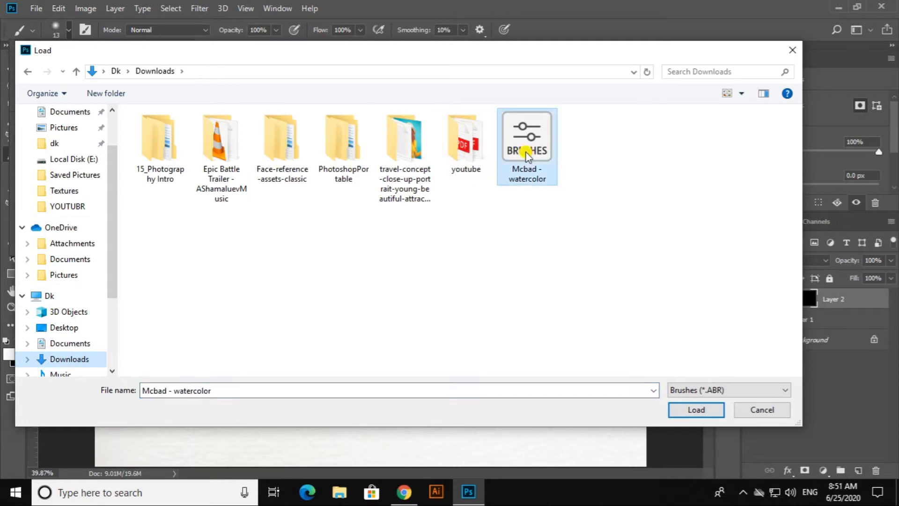
pyautogui.click(685, 410)
# Step: Enlarge the brush picker at the imported watercolor brushes and turn on Brush Tip previews
pyautogui.scroll(-2, 117, 196)
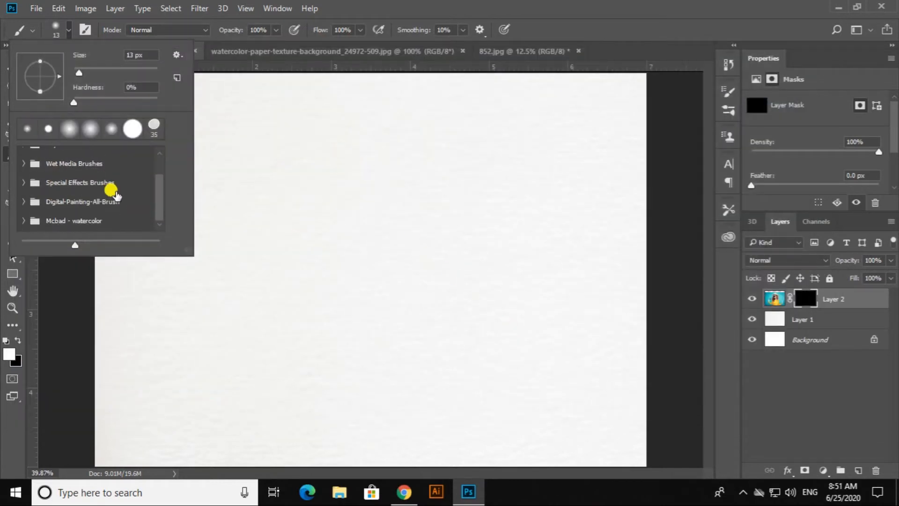
pyautogui.scroll(-3, 74, 208)
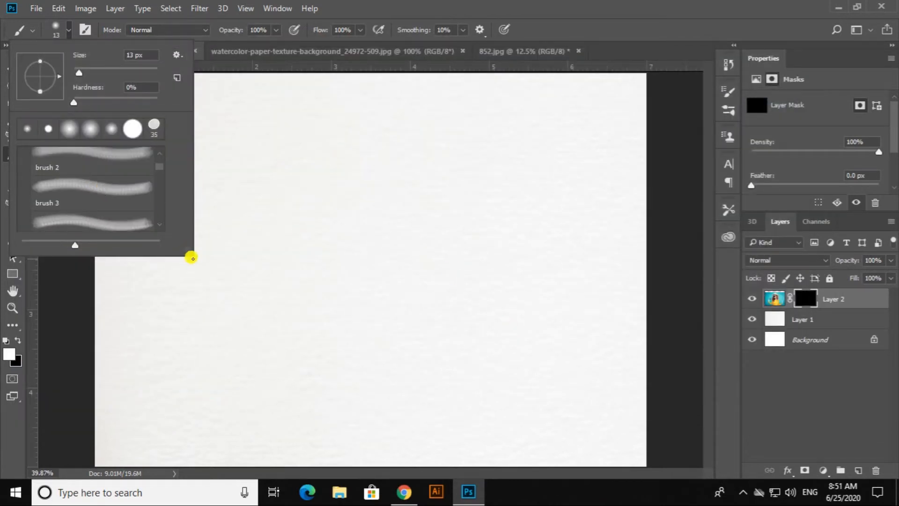
pyautogui.moveTo(187, 251); pyautogui.dragTo(320, 373)
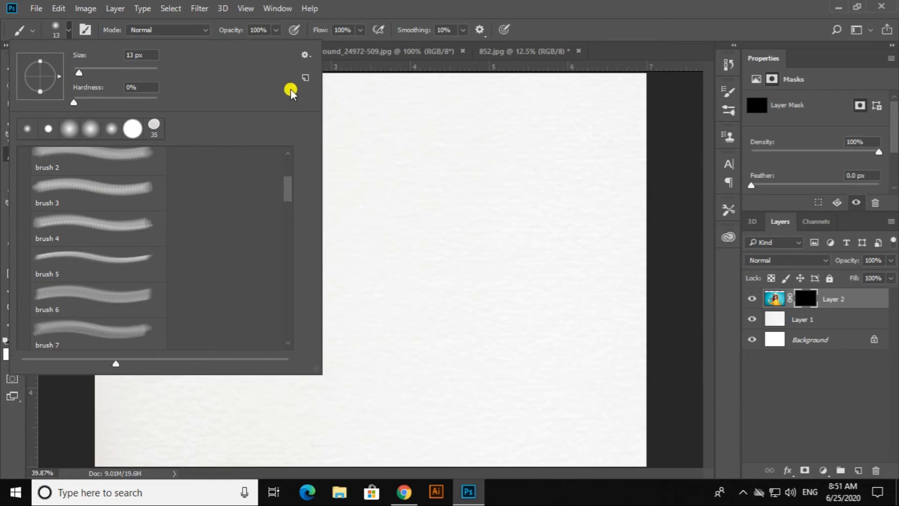
pyautogui.click(308, 54)
pyautogui.click(344, 158)
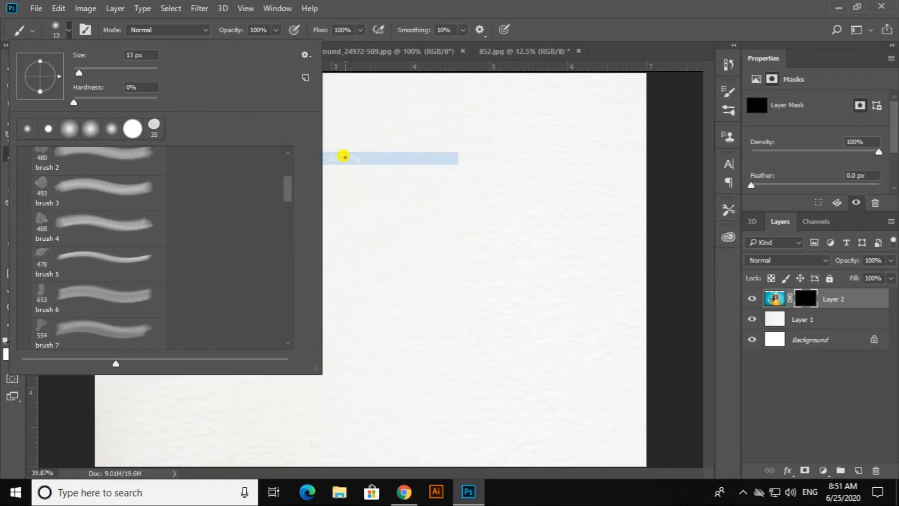
# Step: Enlarge the brush previews, choose brush 32 at 500 px from the Mcbad - watercolor set, and set smoothing to 100%
pyautogui.moveTo(116, 364)
pyautogui.mouseDown()
pyautogui.moveTo(263, 364)
pyautogui.moveTo(13, 364)
pyautogui.moveTo(201, 365)
pyautogui.moveTo(167, 365)
pyautogui.mouseUp()
pyautogui.scroll(5, 96, 284)
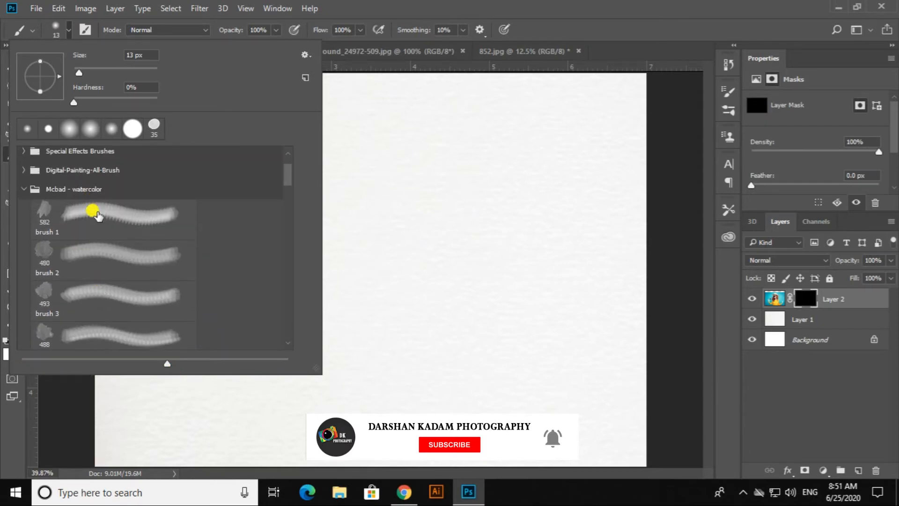
pyautogui.scroll(-10, 97, 215)
pyautogui.scroll(-7, 121, 277)
pyautogui.scroll(-6, 120, 277)
pyautogui.scroll(-5, 121, 278)
pyautogui.scroll(-1, 120, 277)
pyautogui.click(102, 265)
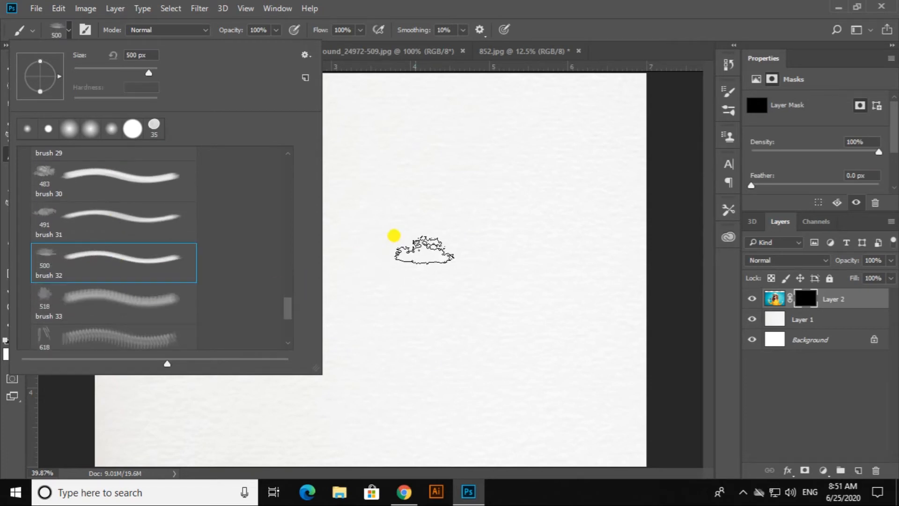
pyautogui.click(461, 4)
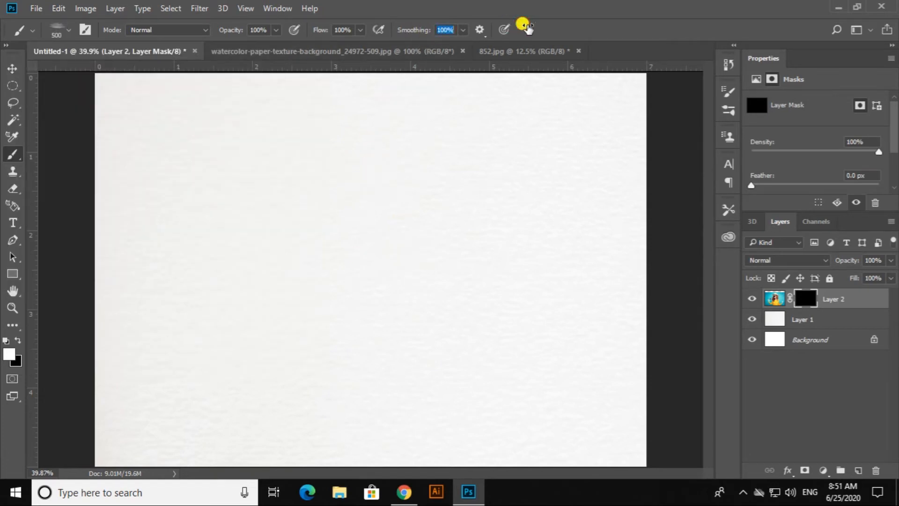
# Step: Paint white on the Layer 2 mask to reveal the woman's hat, face, hair and yellow top, reducing the brush to 200 px
pyautogui.press(']')
pyautogui.press(']')
pyautogui.press(']')
pyautogui.press(']')
pyautogui.press(']')
pyautogui.press(']')
pyautogui.press(']')
pyautogui.press('[')
pyautogui.press('[')
pyautogui.moveTo(370, 211)
pyautogui.mouseDown()
pyautogui.moveTo(361, 244)
pyautogui.moveTo(365, 292)
pyautogui.moveTo(328, 323)
pyautogui.moveTo(446, 341)
pyautogui.moveTo(425, 321)
pyautogui.moveTo(365, 393)
pyautogui.moveTo(402, 391)
pyautogui.moveTo(412, 321)
pyautogui.moveTo(384, 300)
pyautogui.moveTo(345, 173)
pyautogui.moveTo(381, 154)
pyautogui.moveTo(363, 135)
pyautogui.moveTo(314, 189)
pyautogui.moveTo(412, 225)
pyautogui.moveTo(315, 285)
pyautogui.moveTo(284, 324)
pyautogui.moveTo(337, 245)
pyautogui.moveTo(395, 243)
pyautogui.moveTo(412, 261)
pyautogui.moveTo(374, 265)
pyautogui.moveTo(333, 179)
pyautogui.moveTo(333, 195)
pyautogui.moveTo(363, 225)
pyautogui.moveTo(376, 214)
pyautogui.moveTo(383, 150)
pyautogui.moveTo(406, 307)
pyautogui.moveTo(389, 323)
pyautogui.mouseUp()
pyautogui.press('[')
pyautogui.press('[')
pyautogui.press('[')
pyautogui.press('[')
pyautogui.press('[')
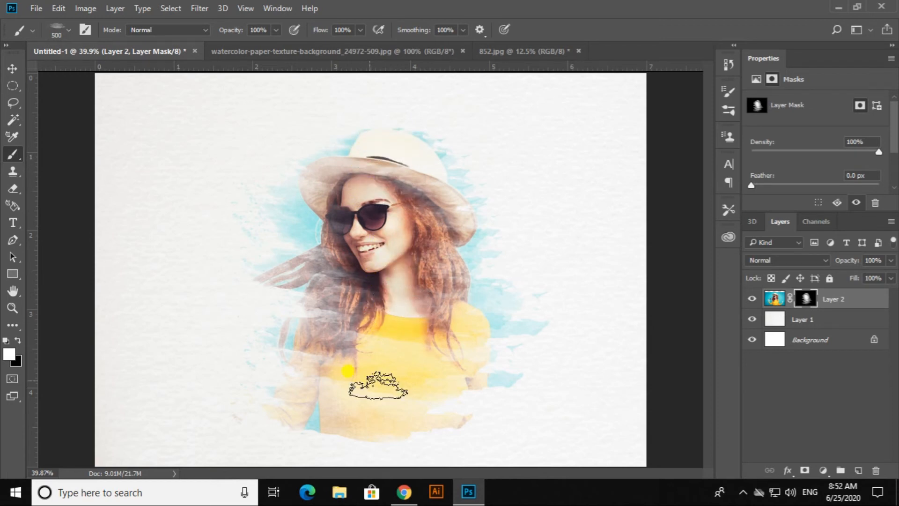
# Step: Paint black on the mask with an enlarged brush to soften the lower-body edges and the blue background beside the shoulders
pyautogui.click(17, 341)
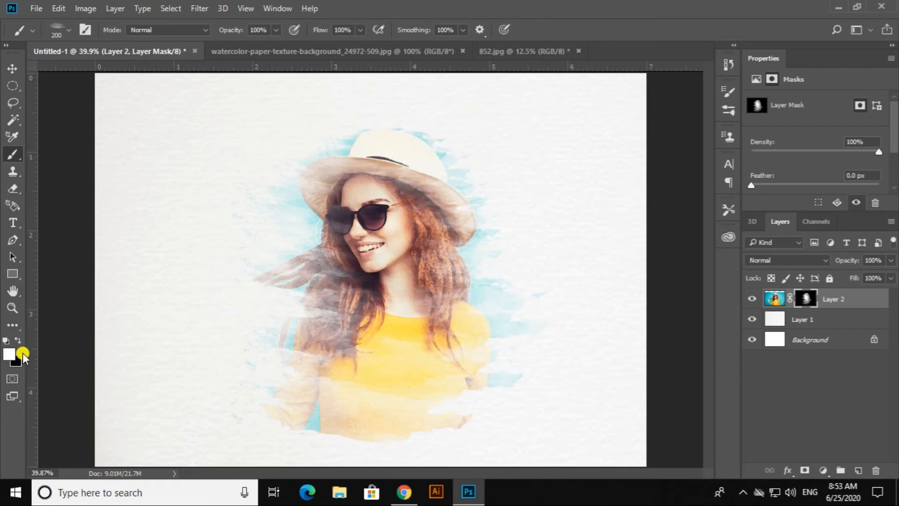
pyautogui.press(']')
pyautogui.press(']')
pyautogui.click(309, 416)
pyautogui.press(']')
pyautogui.click(313, 415)
pyautogui.click(282, 358)
pyautogui.click(535, 378)
pyautogui.click(535, 291)
pyautogui.click(545, 330)
# Step: Switch back to white and paint the mask at 250 px to restore the woman's hair
pyautogui.click(18, 341)
pyautogui.press('[')
pyautogui.press('[')
pyautogui.press('[')
pyautogui.press('[')
pyautogui.press('[')
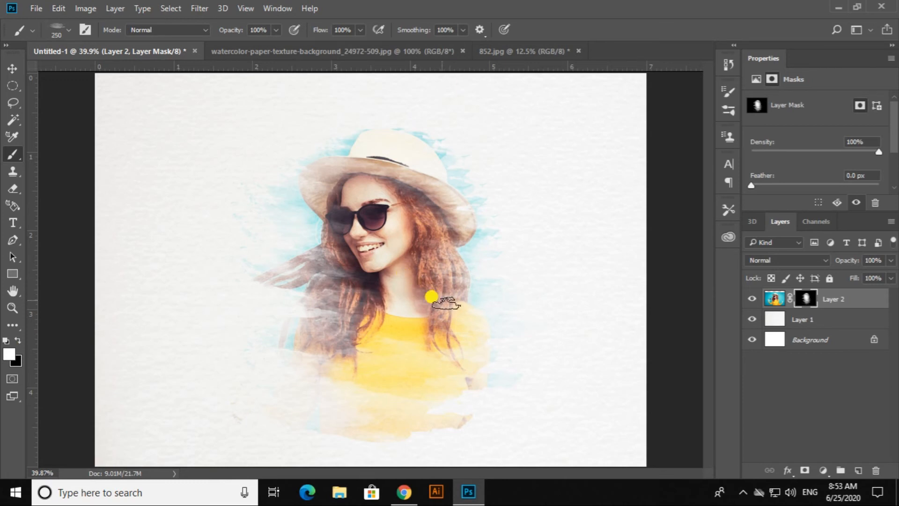
pyautogui.moveTo(339, 260); pyautogui.dragTo(336, 296)
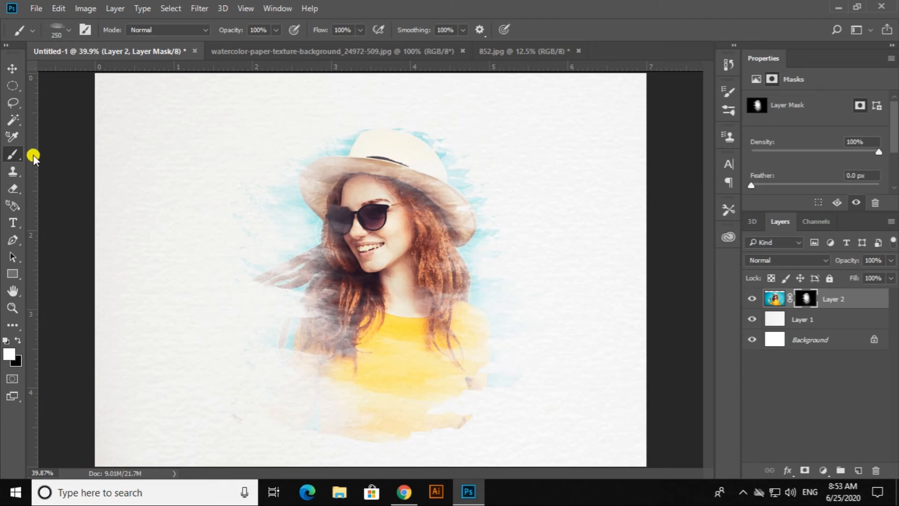
# Step: Try adding 700 px white watercolor dabs to the mask beside both arms, above the hat and at the lower edge
pyautogui.click(18, 340)
pyautogui.press(']')
pyautogui.click(18, 340)
pyautogui.click(473, 292)
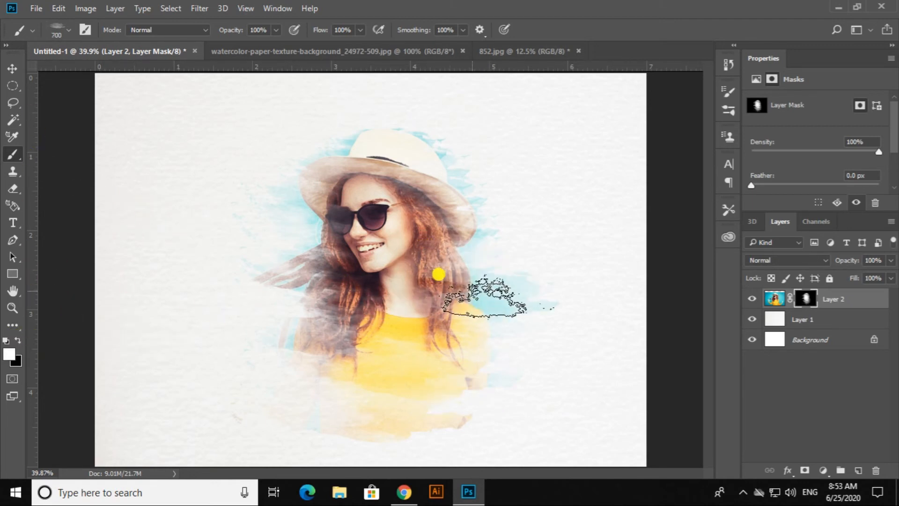
pyautogui.click(279, 375)
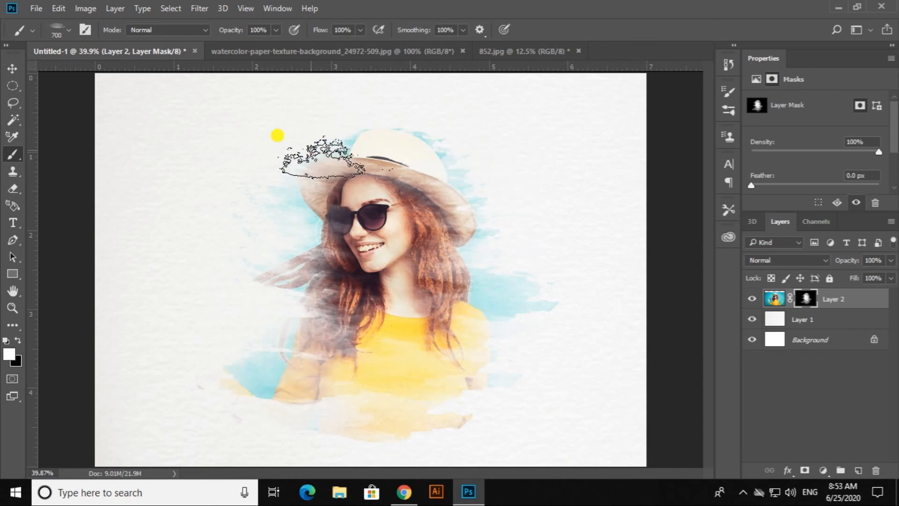
pyautogui.click(355, 129)
pyautogui.click(452, 430)
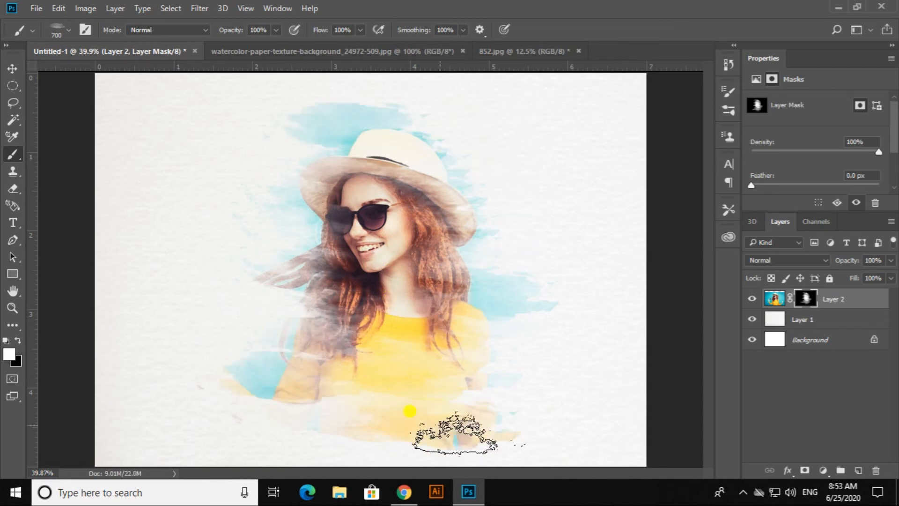
# Step: Undo the four large watercolor dabs around the portrait
pyautogui.hotkey('ctrl', 'z')
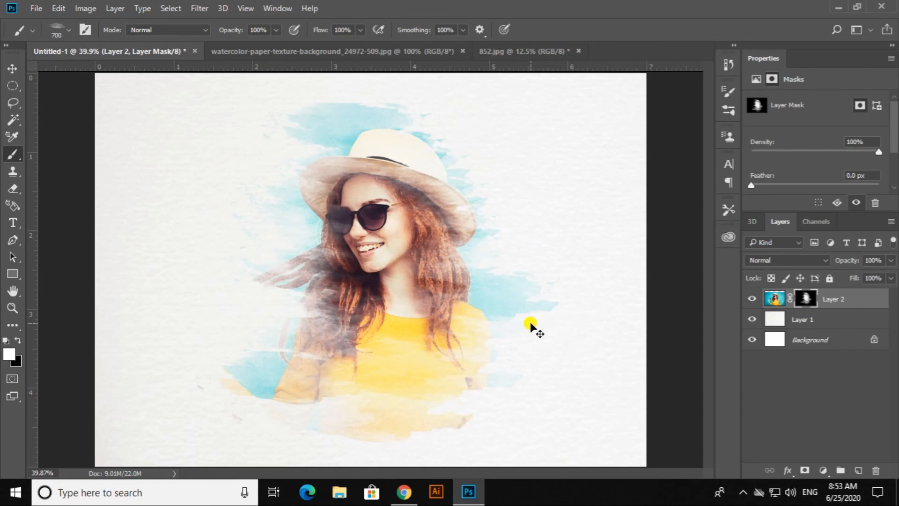
pyautogui.hotkey('ctrl', 'z')
pyautogui.hotkey('ctrl', 'z')
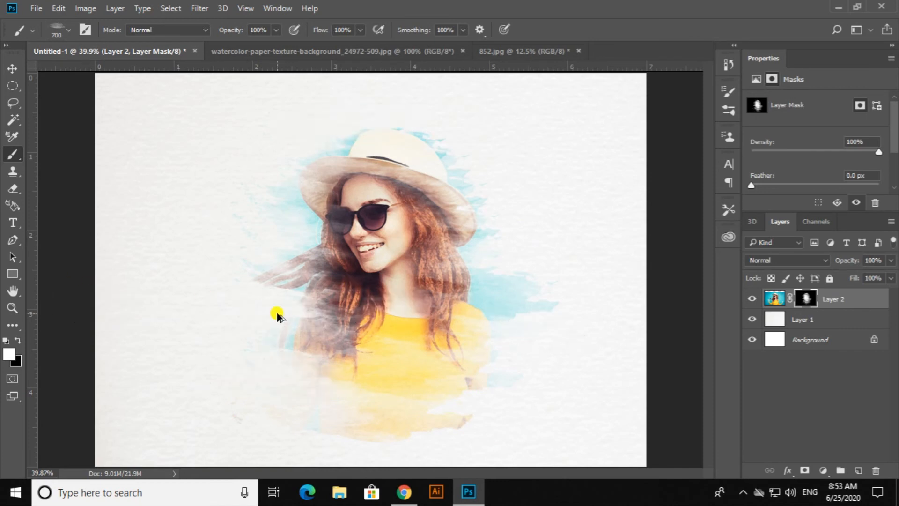
pyautogui.hotkey('ctrl', 'z')
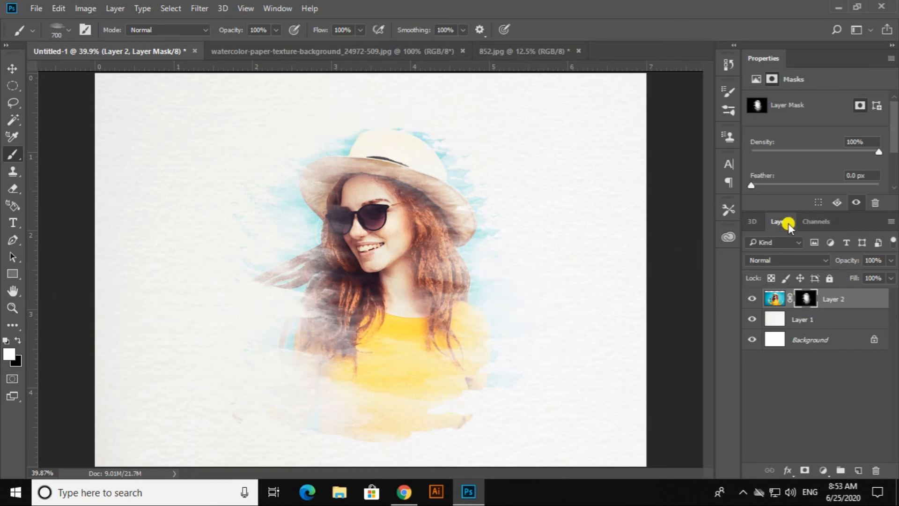
pyautogui.click(816, 222)
pyautogui.click(752, 222)
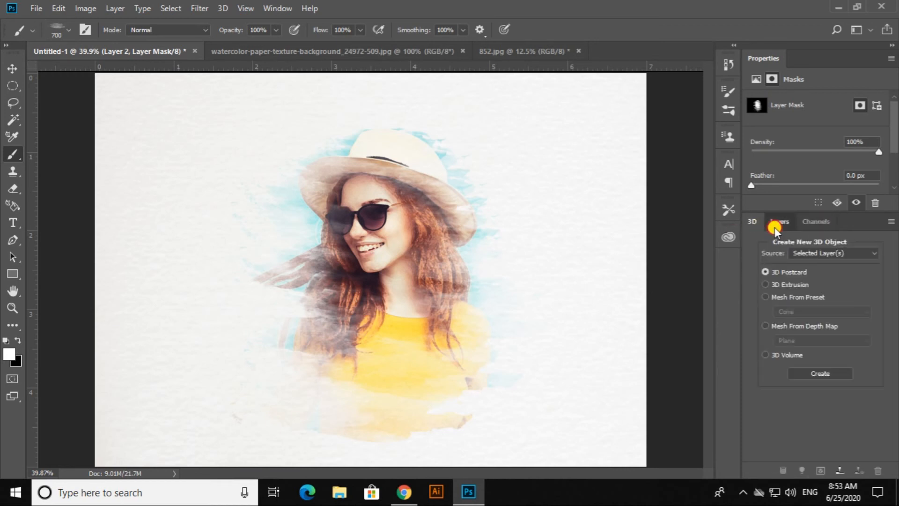
pyautogui.click(776, 224)
pyautogui.click(775, 301)
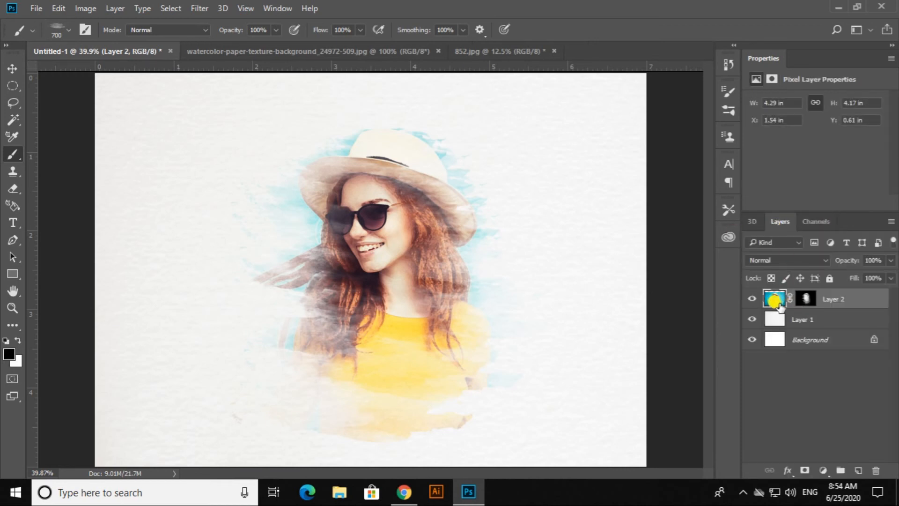
pyautogui.click(730, 91)
pyautogui.click(729, 110)
pyautogui.click(730, 135)
pyautogui.click(730, 164)
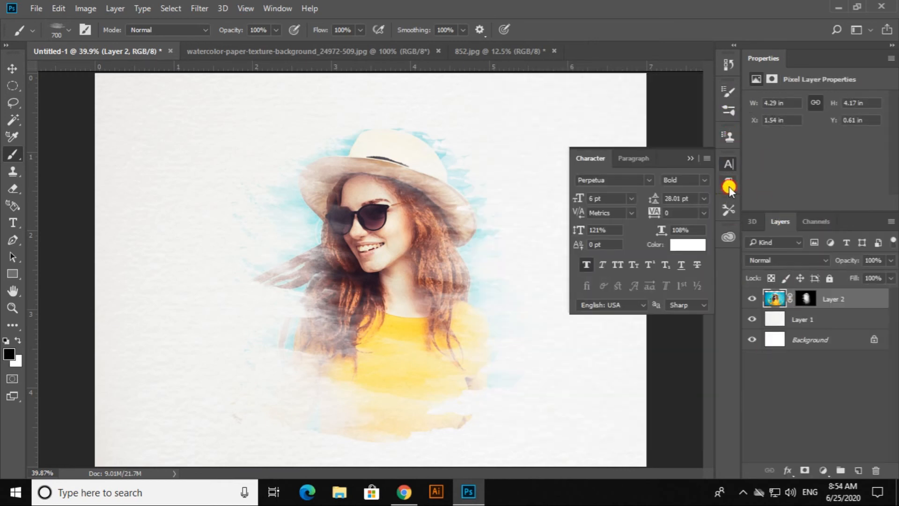
pyautogui.click(729, 184)
pyautogui.click(729, 110)
pyautogui.click(729, 91)
pyautogui.click(730, 65)
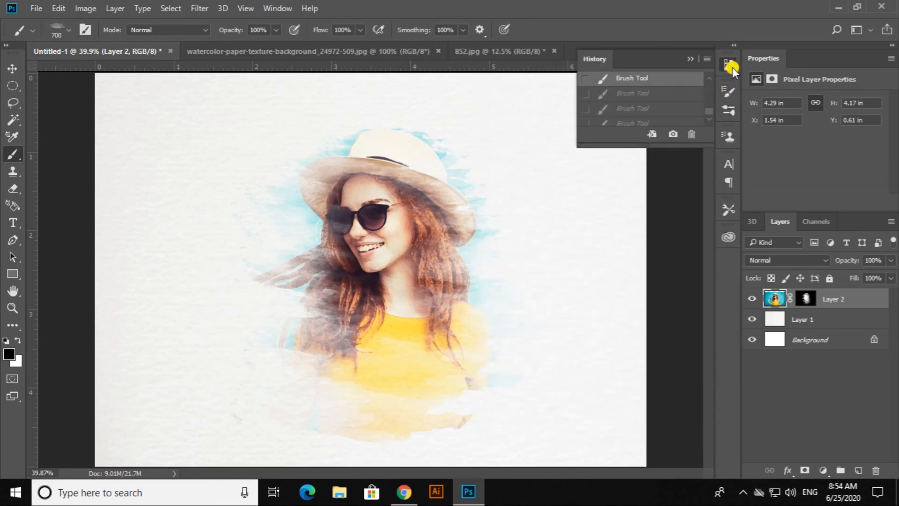
pyautogui.click(694, 58)
pyautogui.click(891, 59)
pyautogui.click(891, 57)
pyautogui.click(892, 45)
pyautogui.click(892, 45)
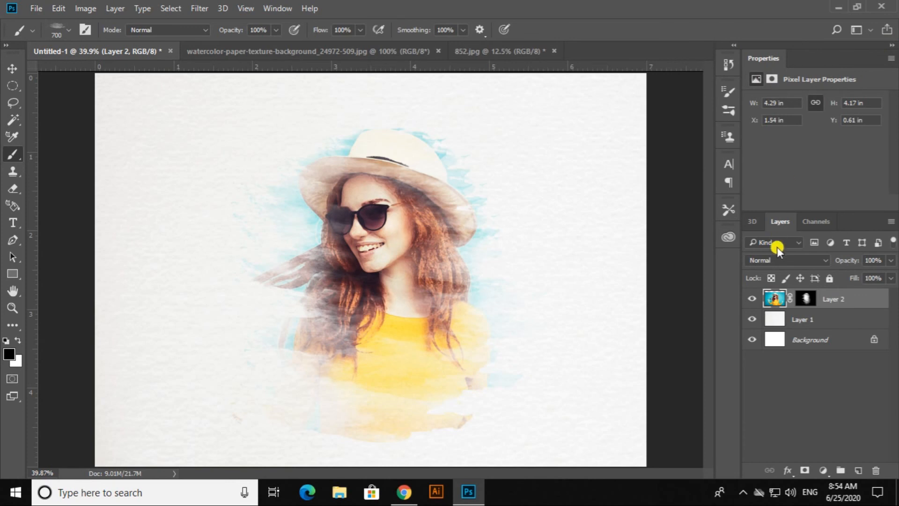
# Step: Close the 3D panel, keeping Layers and Channels in the group
pyautogui.click(759, 221)
pyautogui.rightClick(759, 221)
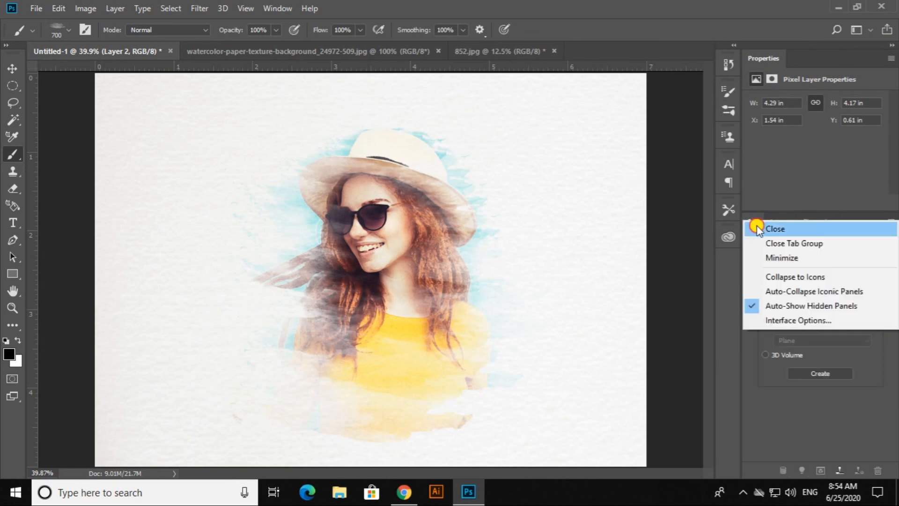
pyautogui.click(758, 228)
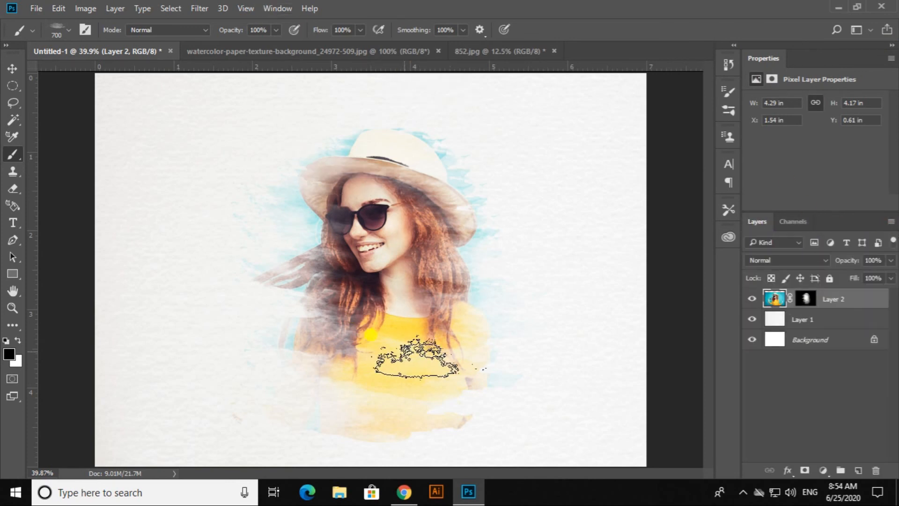
pyautogui.click(743, 492)
pyautogui.rightClick(750, 461)
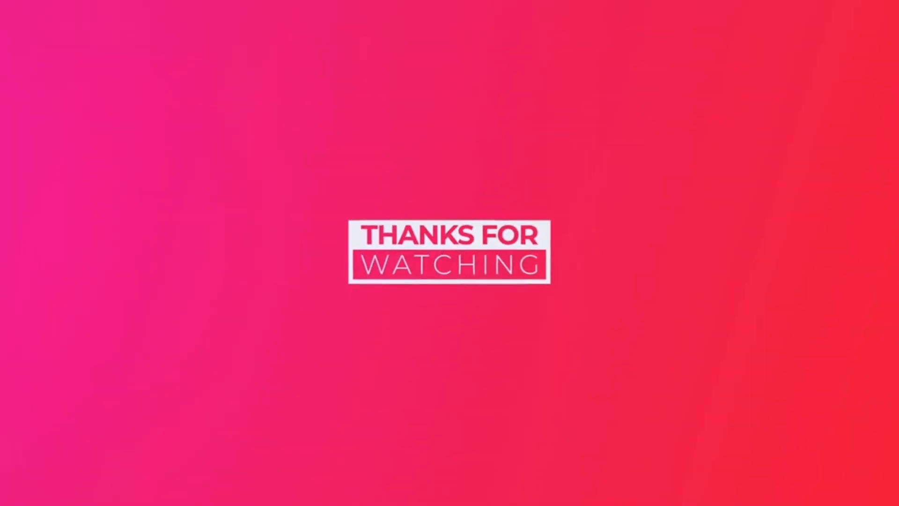